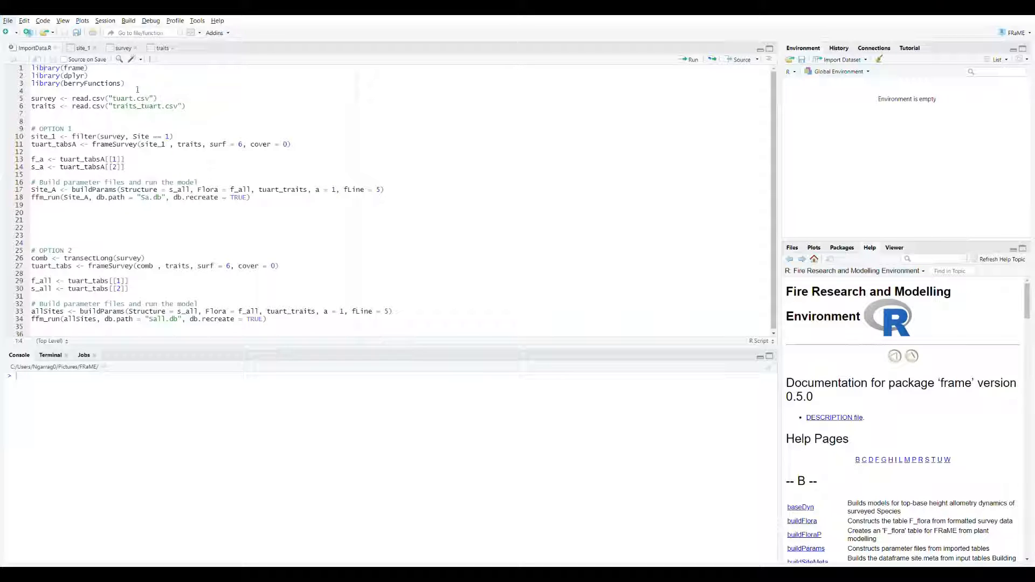
# - Load the frame, dplyr and berryFunctions libraries, and read tuart.csv into survey and traits_tuart.csv into traits
pyautogui.moveTo(137, 87); pyautogui.dragTo(32, 68)
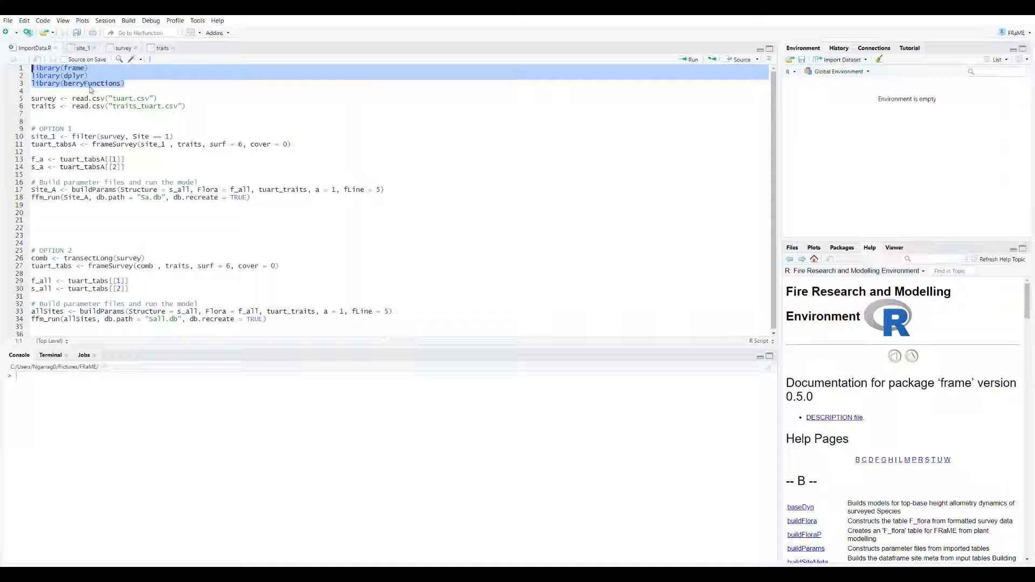
pyautogui.click(691, 61)
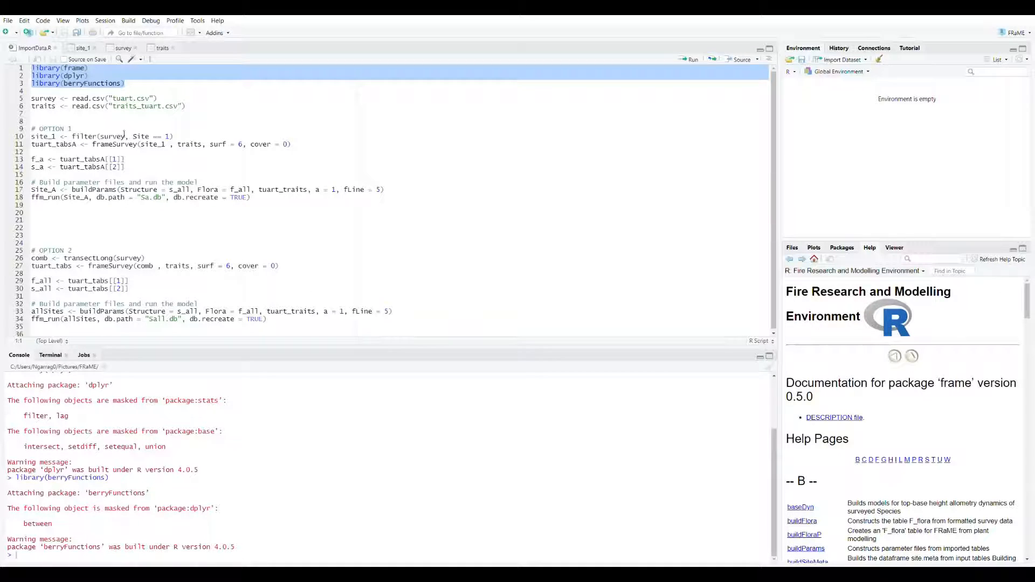
pyautogui.click(35, 99)
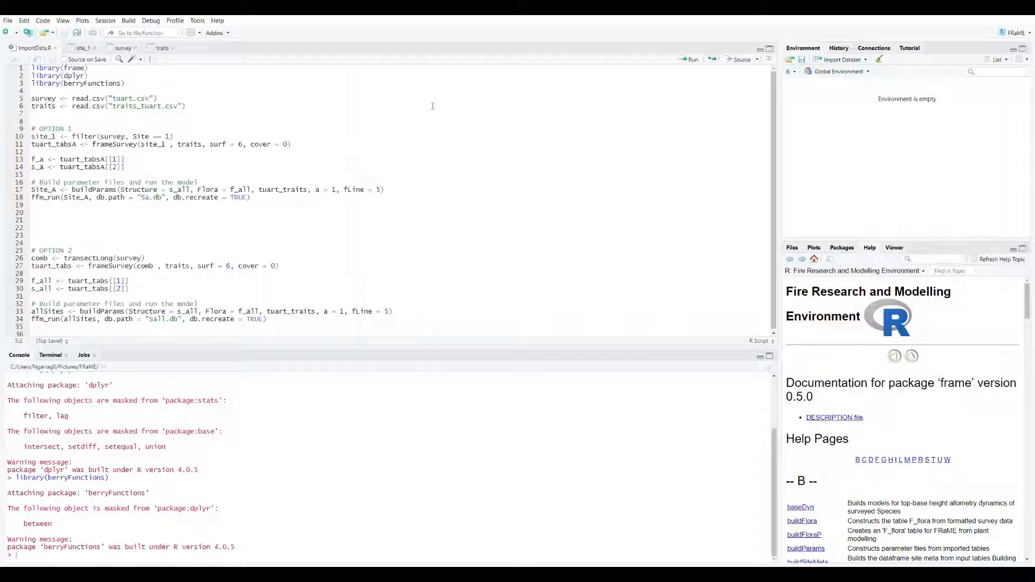
pyautogui.click(690, 60)
pyautogui.click(689, 60)
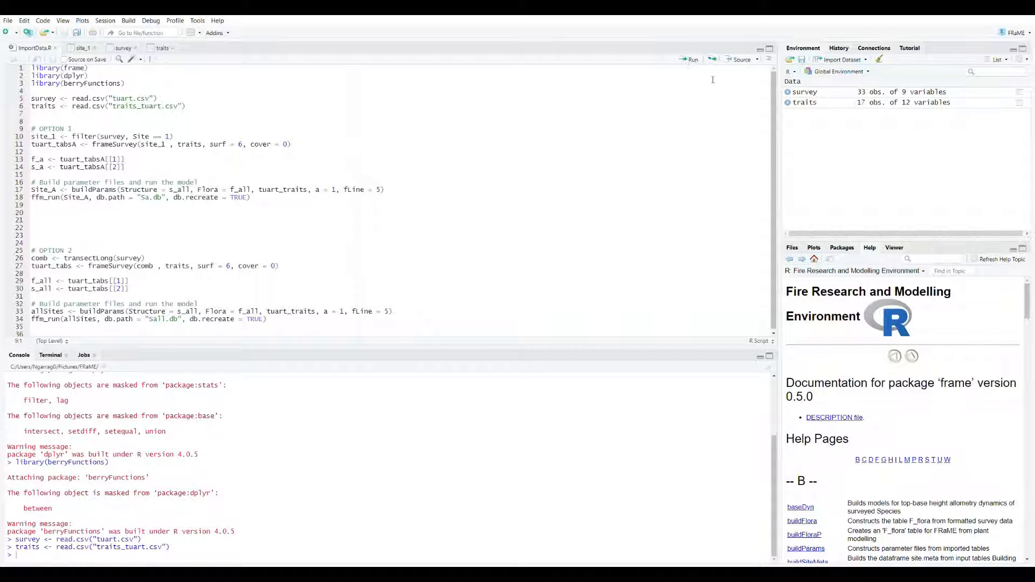
# - Examine the records of both sites in the survey table and the species parameters in the traits table
pyautogui.click(803, 93)
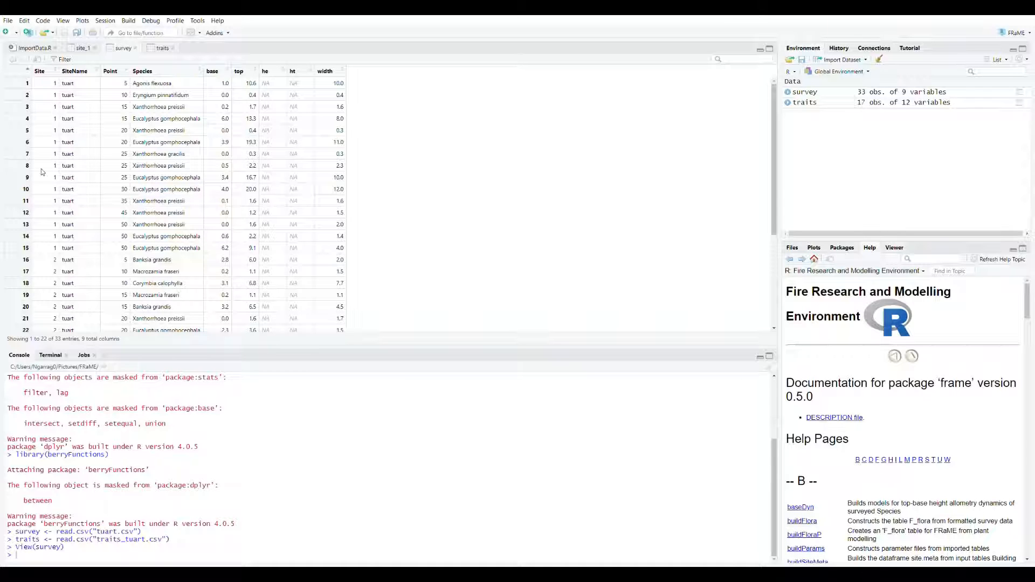
pyautogui.scroll(-2, 79, 227)
pyautogui.scroll(-4, 79, 227)
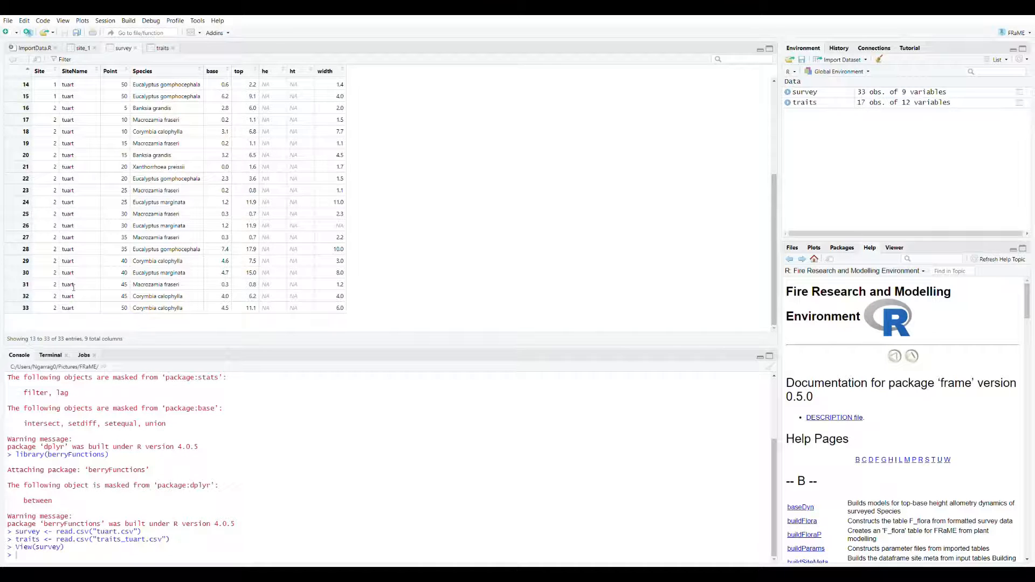
pyautogui.scroll(6, 74, 285)
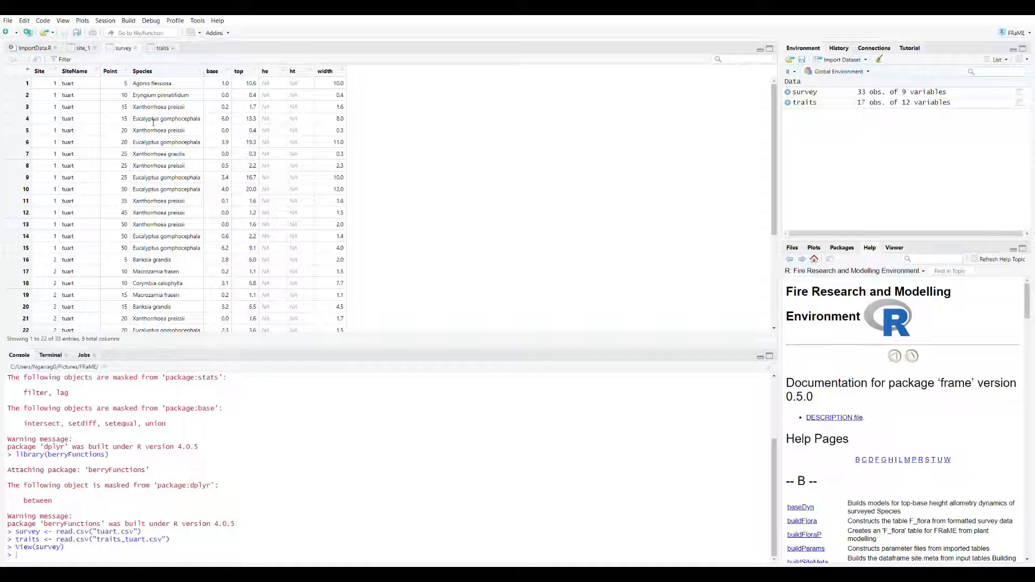
pyautogui.click(154, 50)
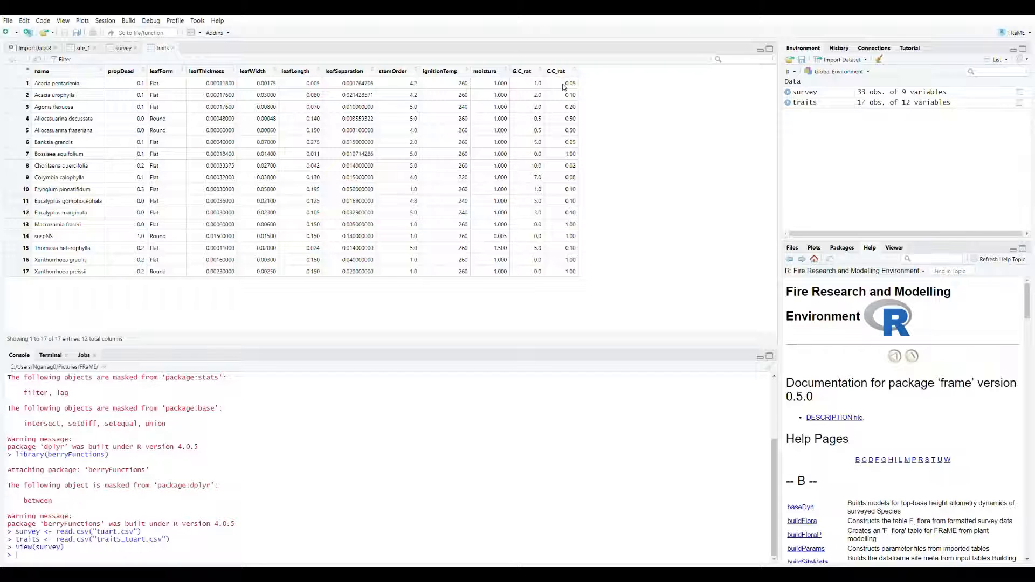
# - Run the Option 1 line of the ImportData.R script that filters survey to Site 1 as site_1, and view that table
pyautogui.click(33, 48)
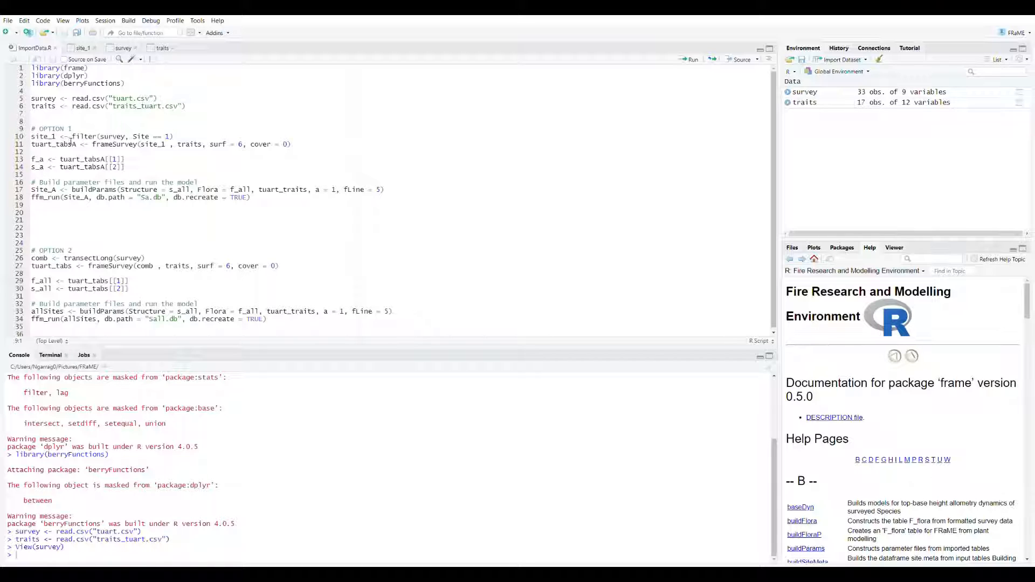
pyautogui.click(690, 61)
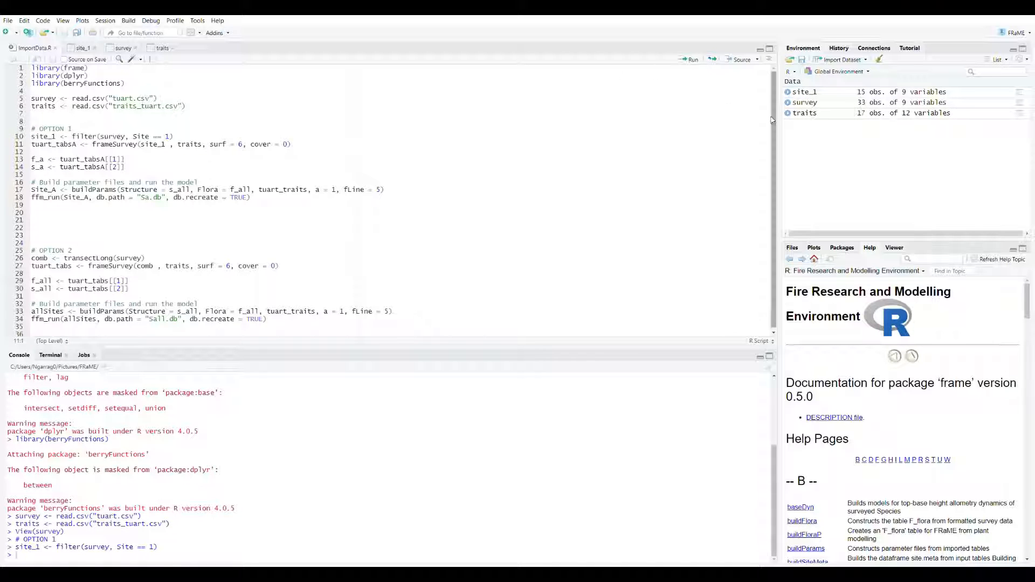
pyautogui.click(804, 93)
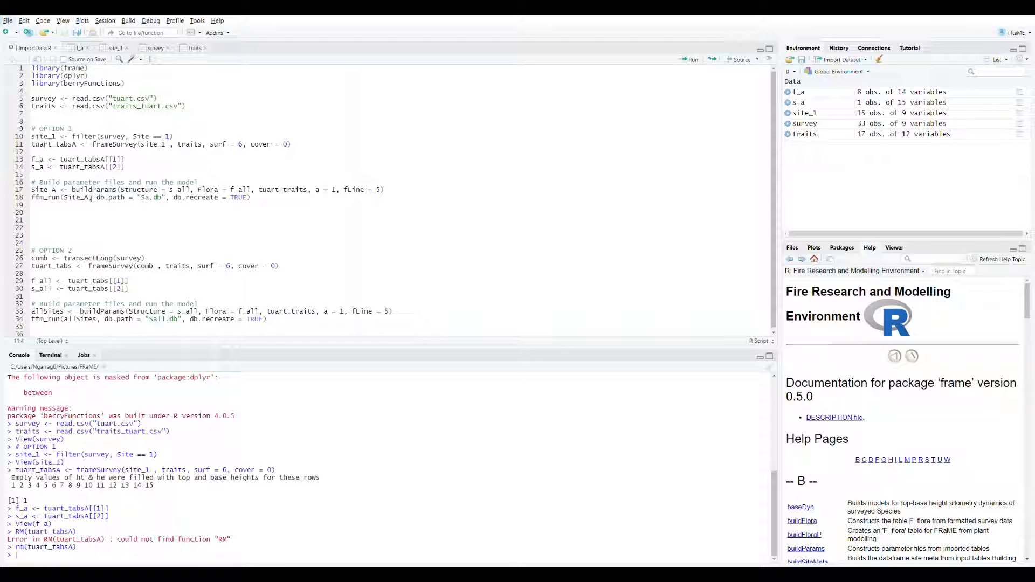
# - Open the frameSurvey help page from the frame package documentation and go to its argument descriptions
pyautogui.doubleClick(122, 144)
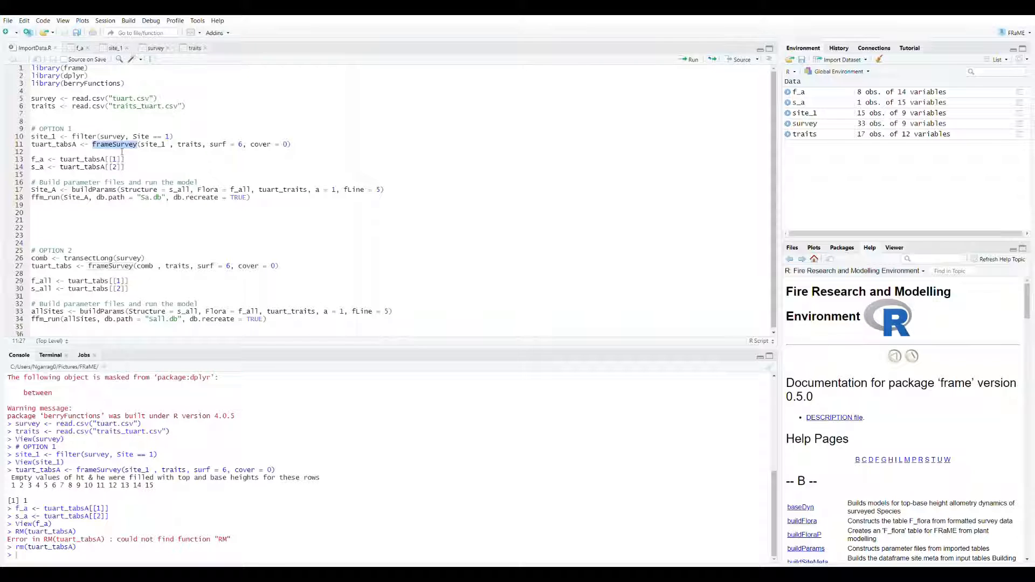
pyautogui.click(878, 462)
pyautogui.scroll(-3, 816, 497)
pyautogui.click(807, 493)
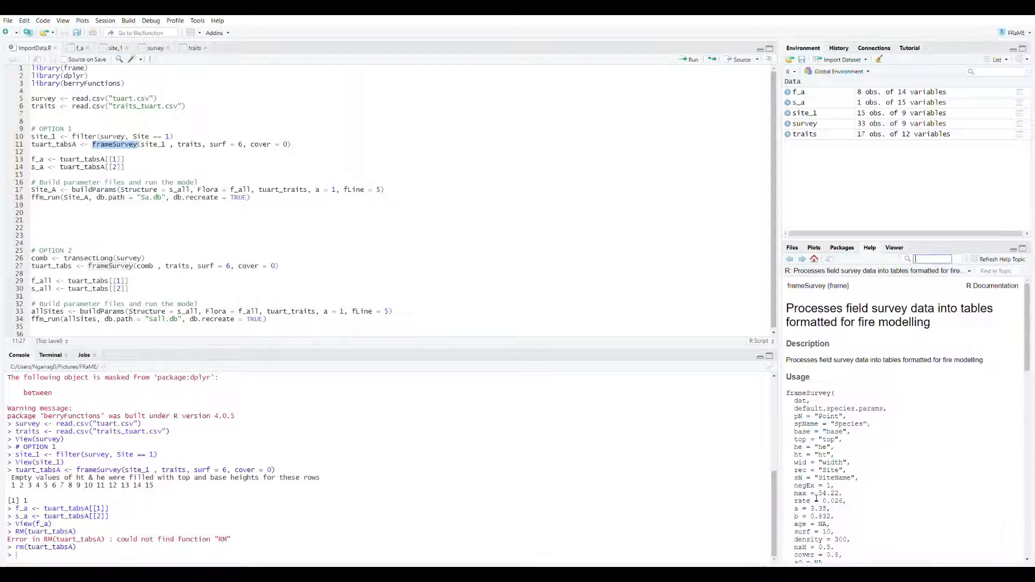
pyautogui.scroll(-10, 830, 487)
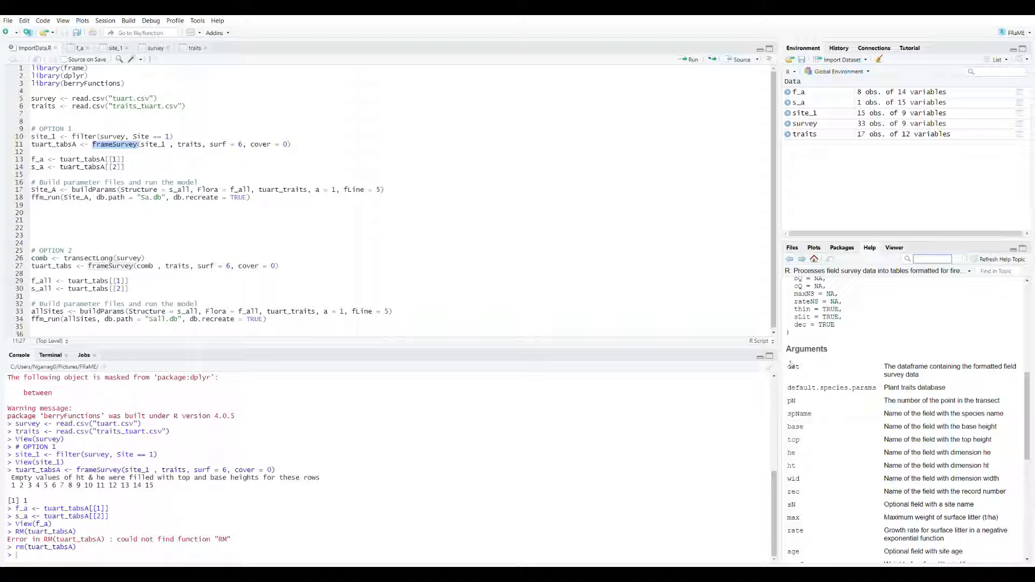
# - Compare the site_1, traits, surf and cover arguments of the Option 1 frameSurvey call with their documented descriptions
pyautogui.doubleClick(153, 145)
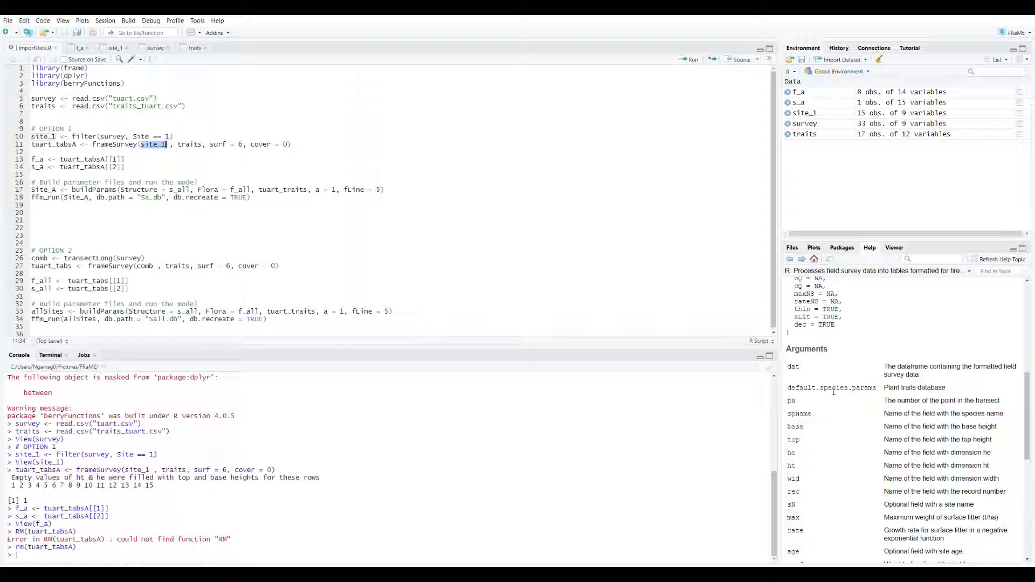
pyautogui.doubleClick(191, 147)
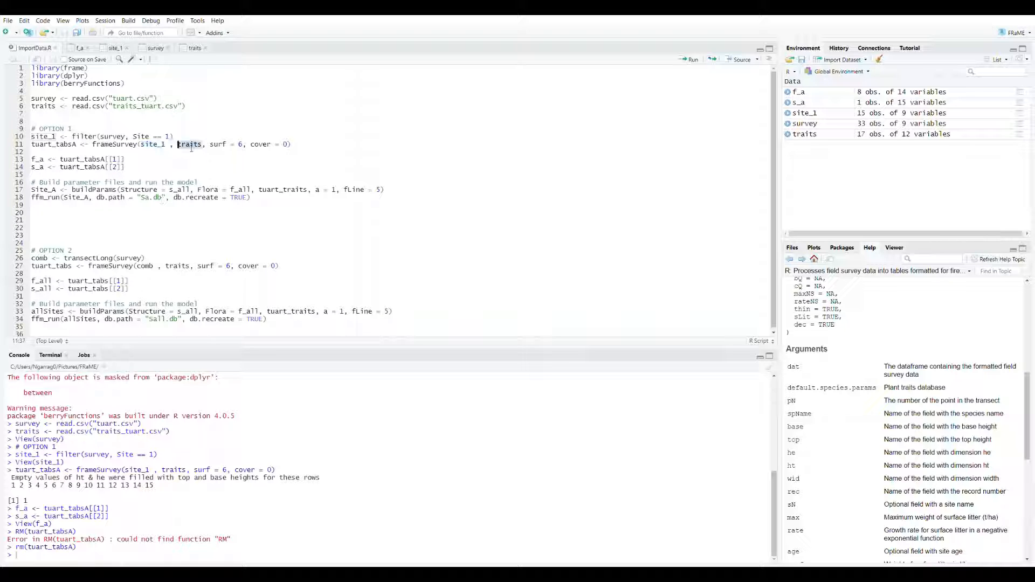
pyautogui.doubleClick(220, 145)
pyautogui.scroll(-3, 857, 440)
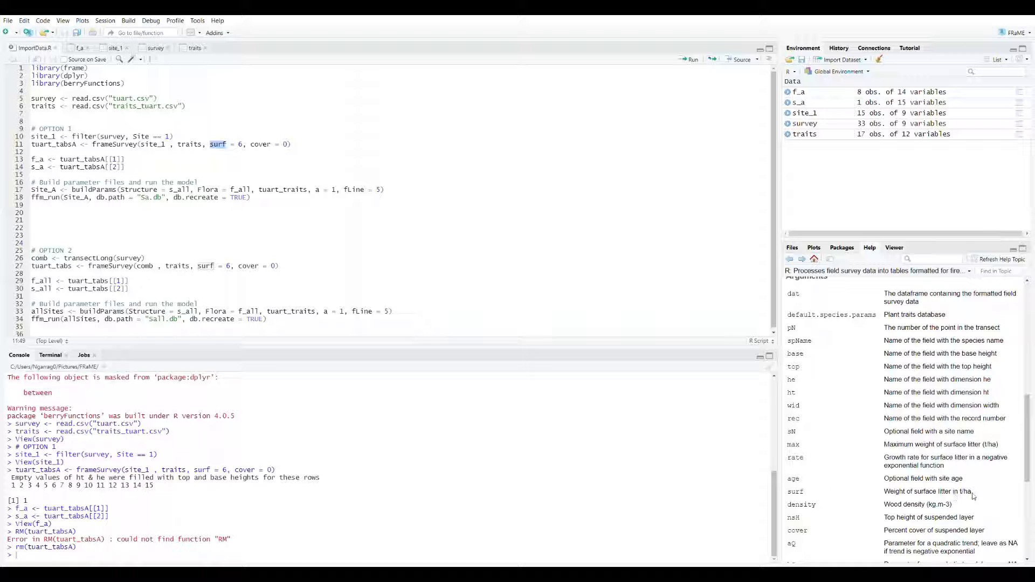
pyautogui.click(286, 145)
pyautogui.doubleClick(261, 145)
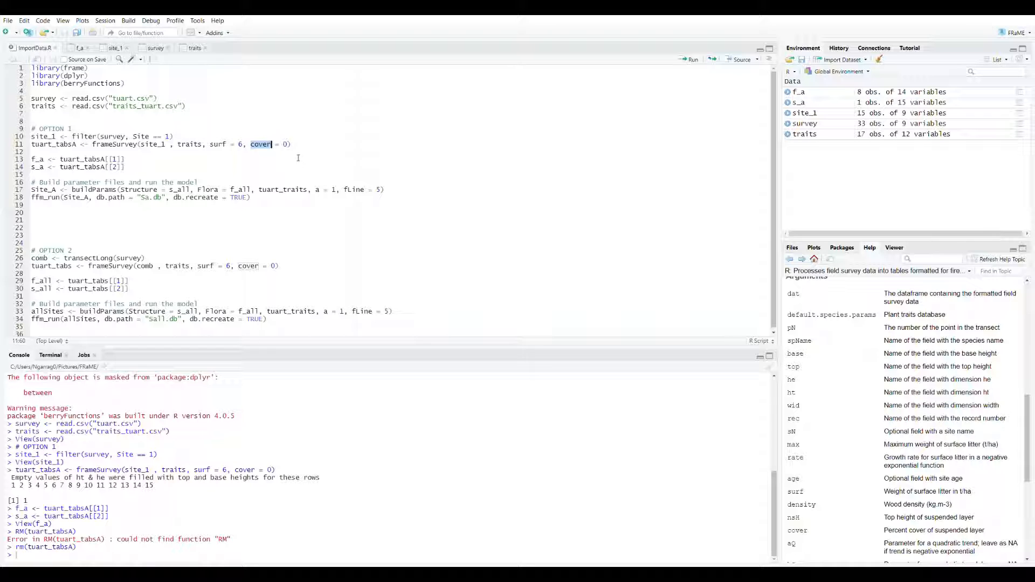
pyautogui.click(289, 145)
# - Run frameSurvey on site_1 to create tuart_tabsA, extract its first table as f_a, and view f_a
pyautogui.click(35, 145)
pyautogui.click(689, 60)
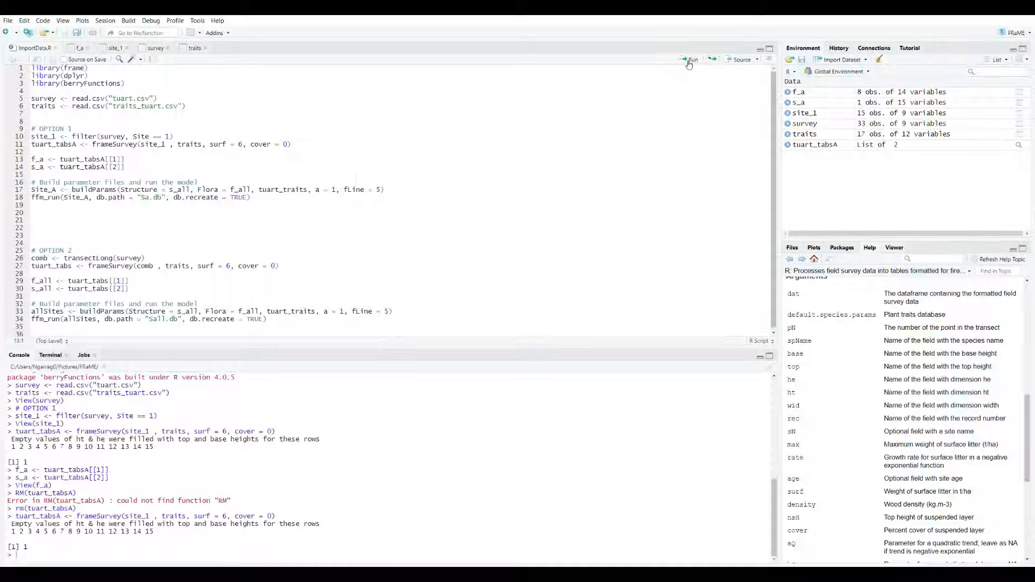
pyautogui.click(690, 59)
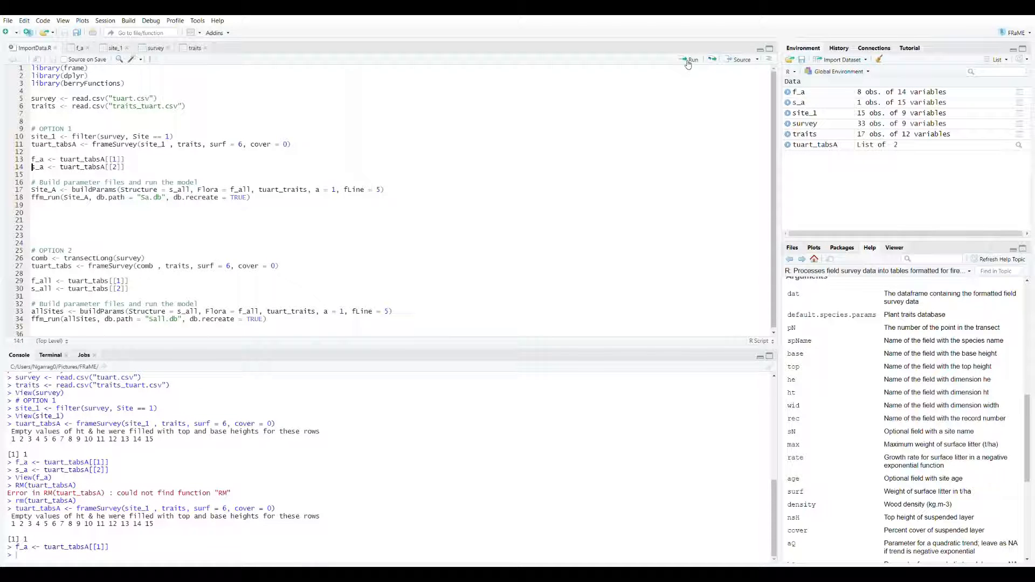
pyautogui.click(798, 93)
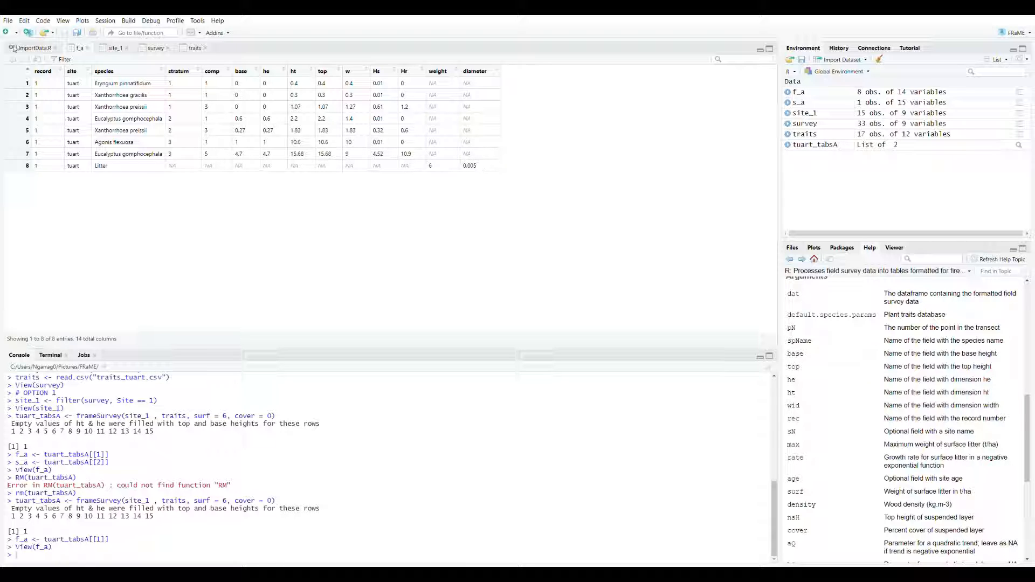
# - Extract the second table of tuart_tabsA as s_a from the script and view it
pyautogui.click(37, 49)
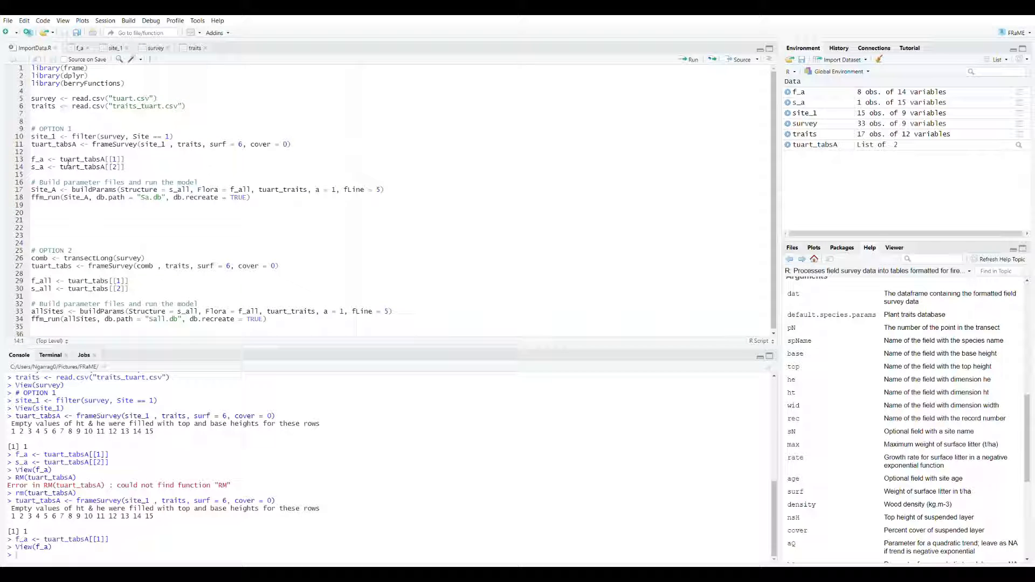
pyautogui.click(687, 61)
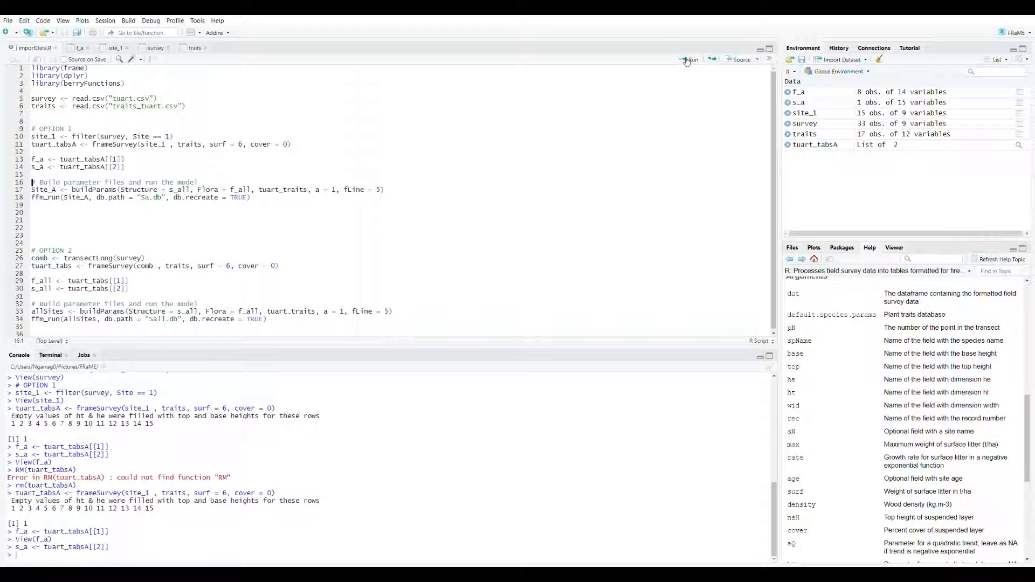
pyautogui.click(799, 103)
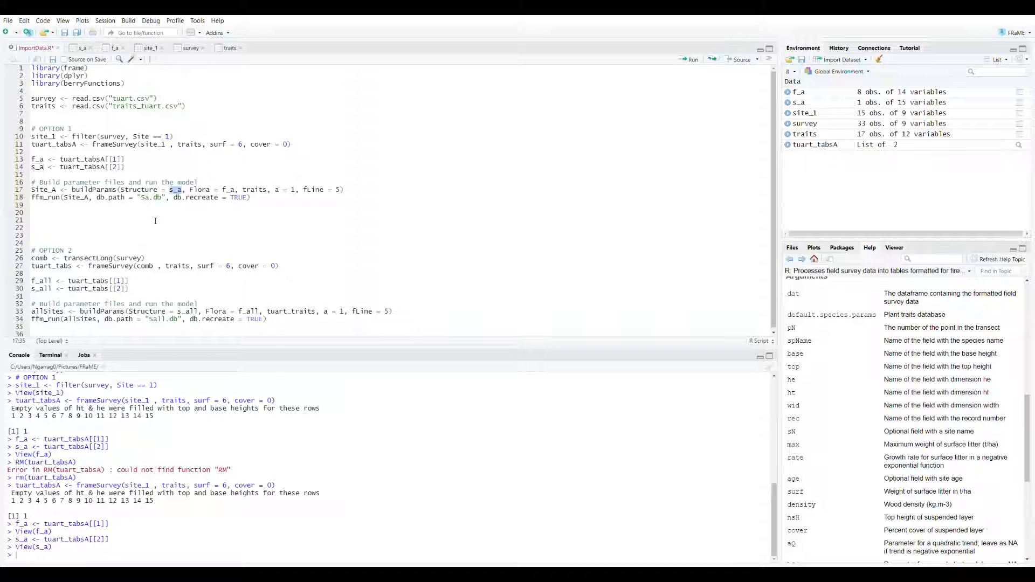
# - Review the Option 1 buildParams and ffm_run lines, including the Structure, Flora, traits, a and fLine arguments
pyautogui.click(156, 221)
pyautogui.doubleClick(99, 191)
pyautogui.doubleClick(40, 191)
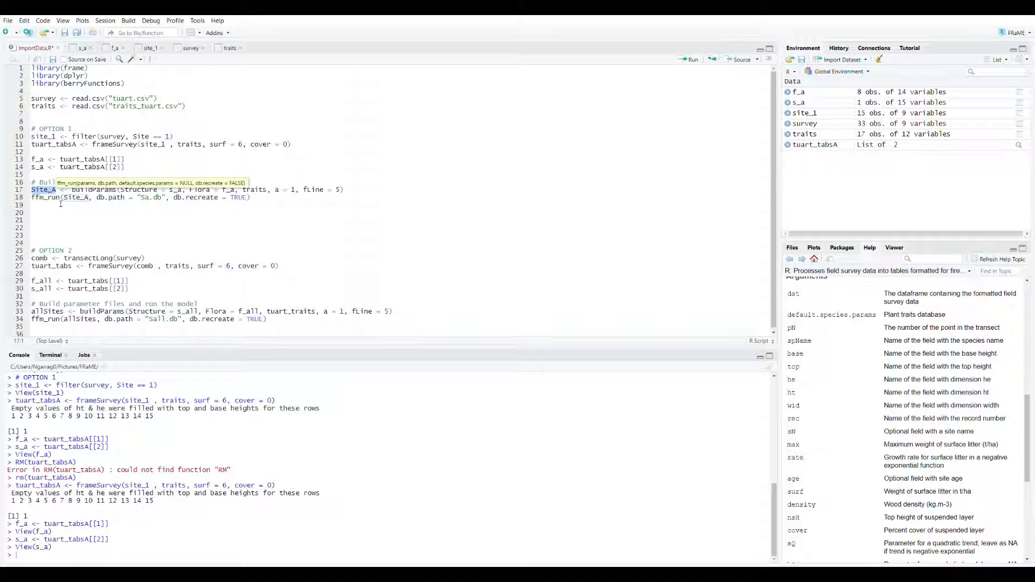
pyautogui.click(116, 197)
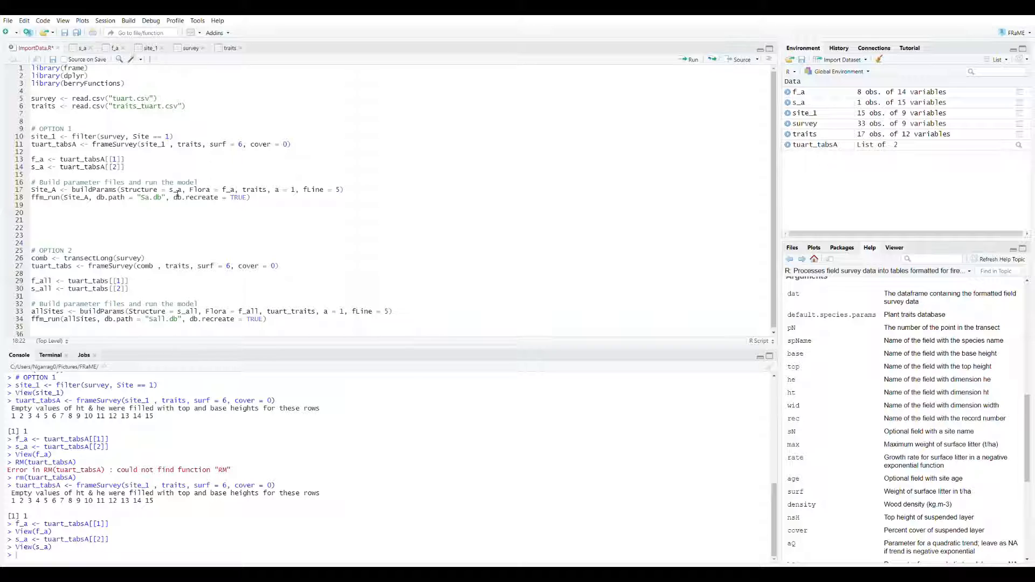
pyautogui.doubleClick(176, 191)
pyautogui.doubleClick(232, 191)
pyautogui.doubleClick(254, 191)
pyautogui.click(282, 196)
pyautogui.doubleClick(314, 192)
# - Run buildParams with s_a, f_a, traits, a = 1 and fLine = 5 to create Site_A, and open the resulting table
pyautogui.click(39, 190)
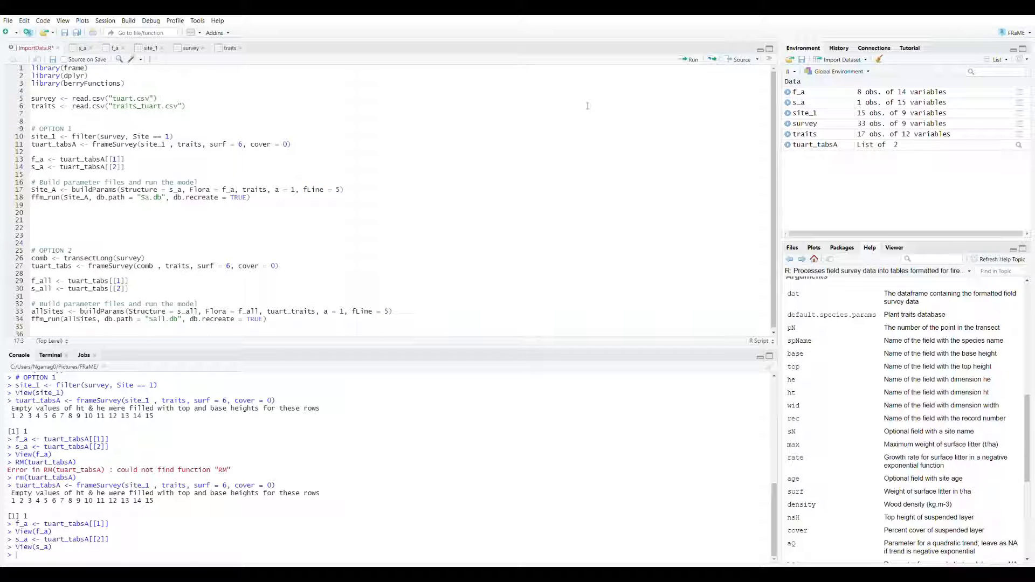
pyautogui.click(688, 59)
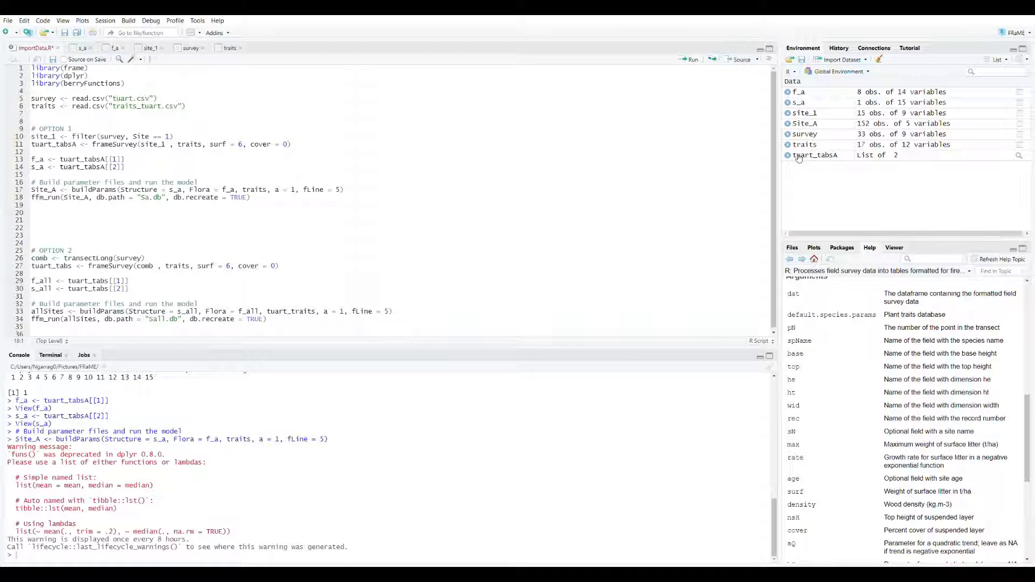
pyautogui.click(804, 125)
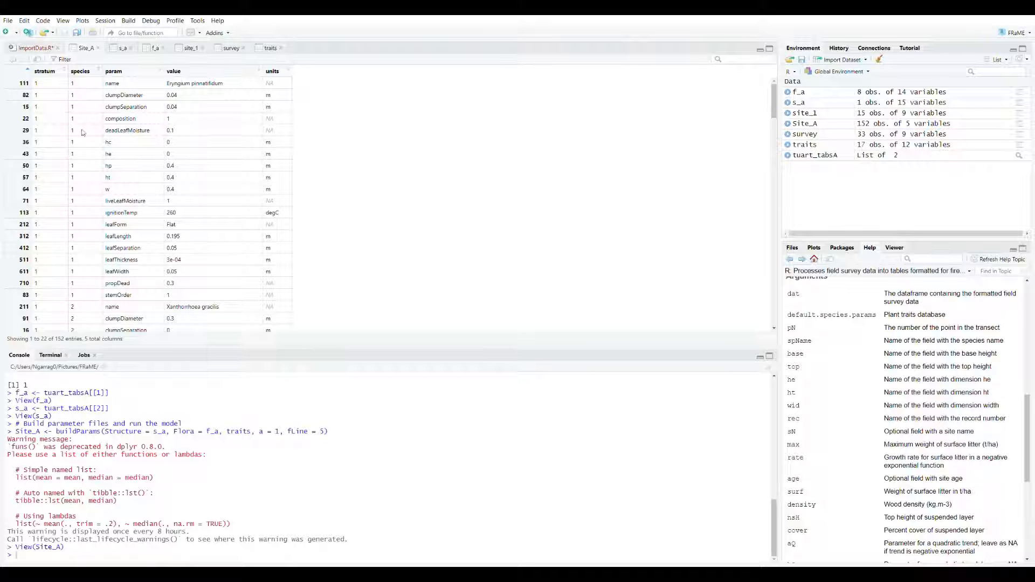
# - Examine the Site_A parameters from the species entries through to the overlap, fuel, slope and weather rows at the table's end
pyautogui.scroll(-1, 78, 302)
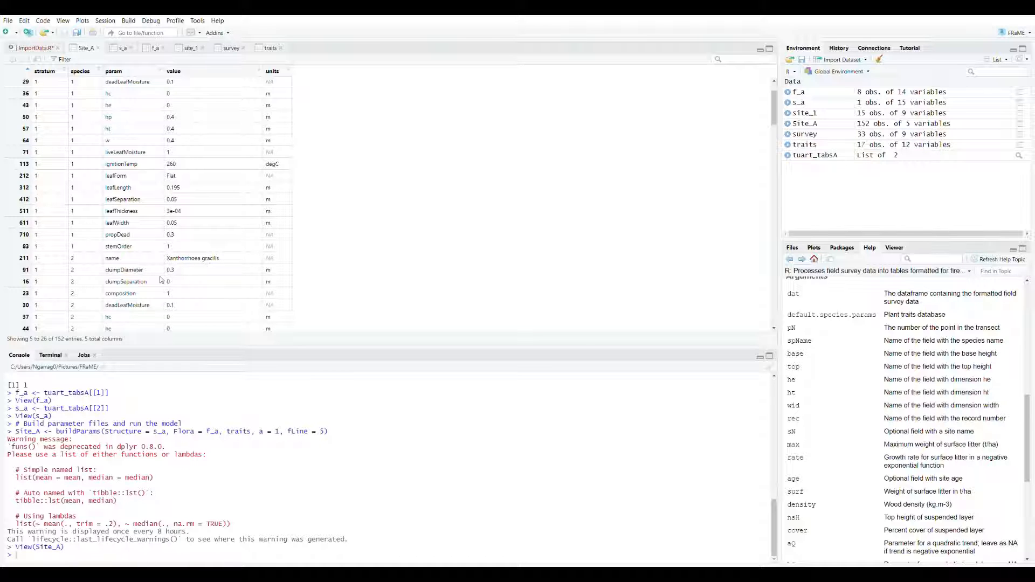
pyautogui.scroll(-1, 162, 280)
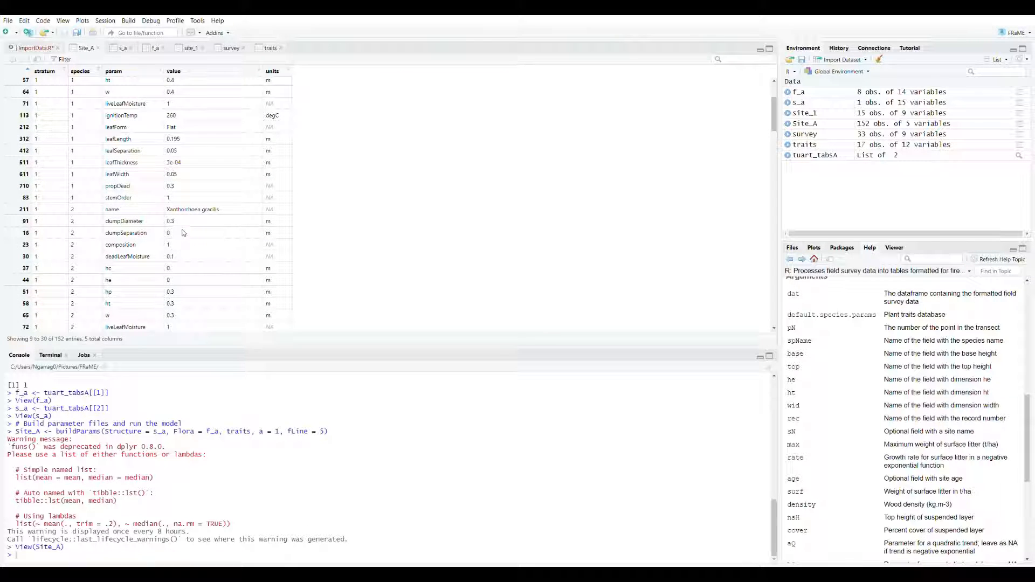
pyautogui.scroll(-2, 180, 229)
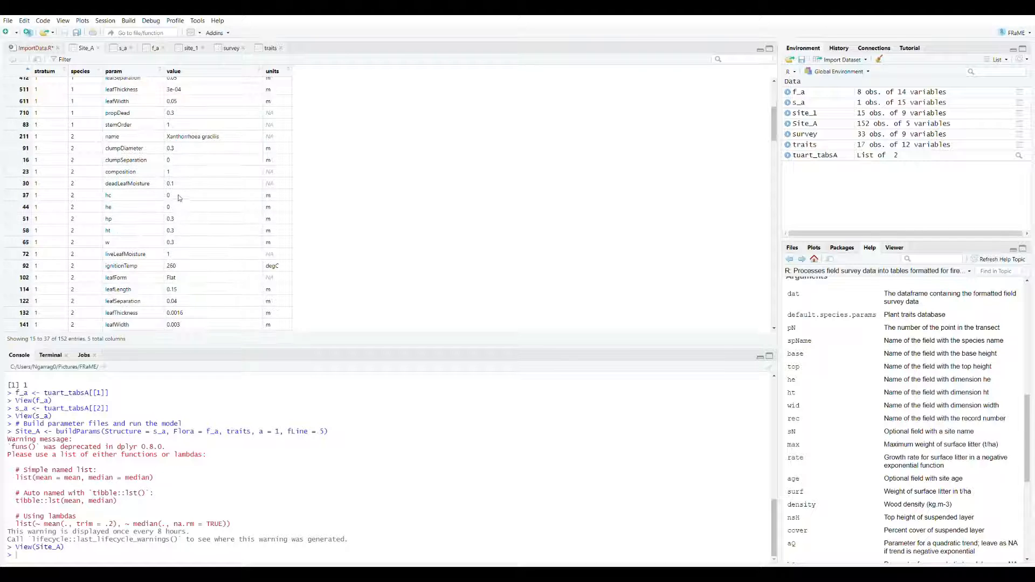
pyautogui.scroll(-1, 180, 205)
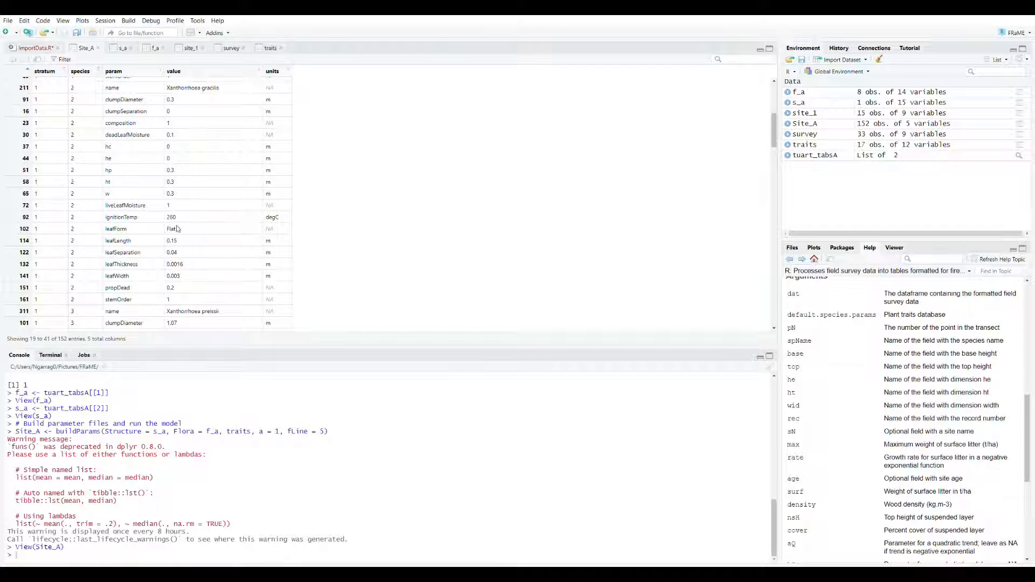
pyautogui.scroll(-1, 177, 227)
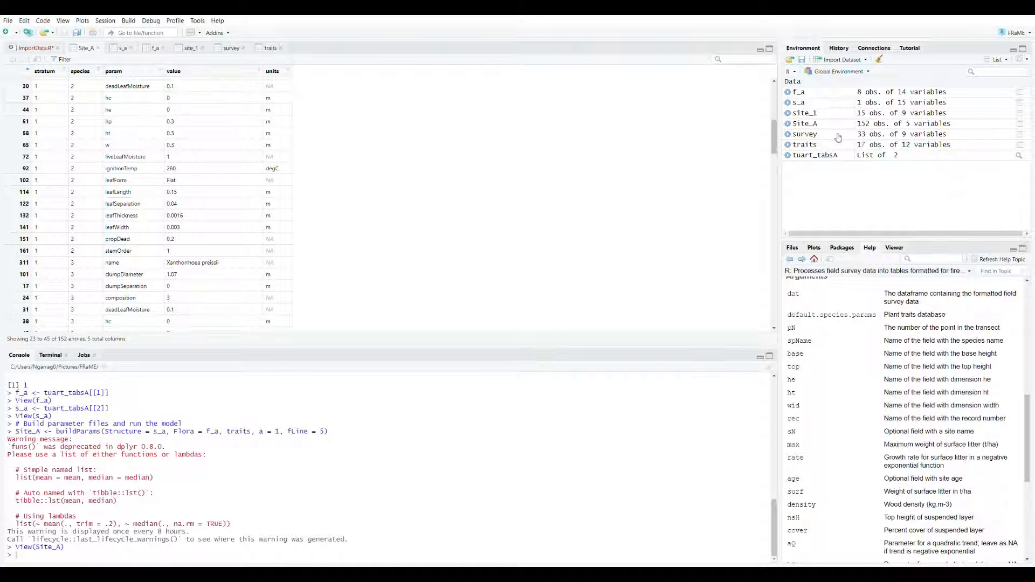
pyautogui.moveTo(775, 139); pyautogui.dragTo(778, 315)
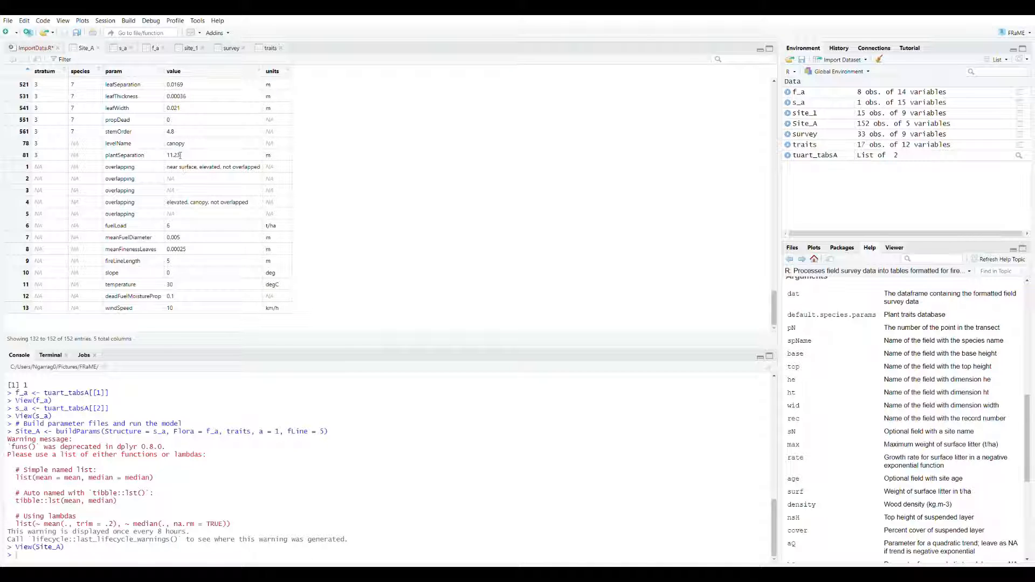
# - Run the fire model on Site_A from the script with ffm_run, using db.path = "Sa.db" and db.recreate = TRUE
pyautogui.moveTo(168, 155); pyautogui.dragTo(175, 160)
pyautogui.click(183, 160)
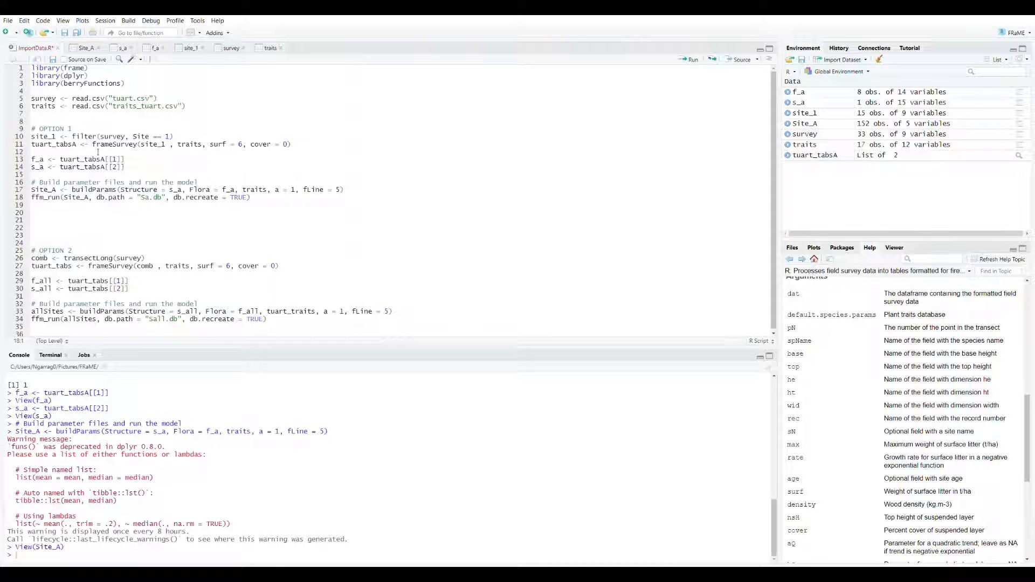
pyautogui.click(692, 60)
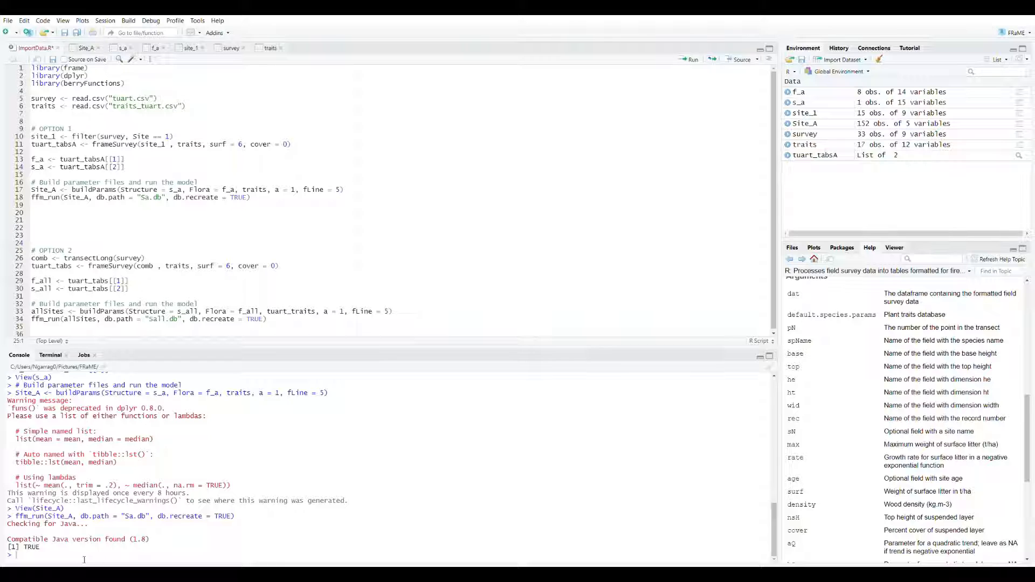
pyautogui.doubleClick(155, 200)
pyautogui.press('End')
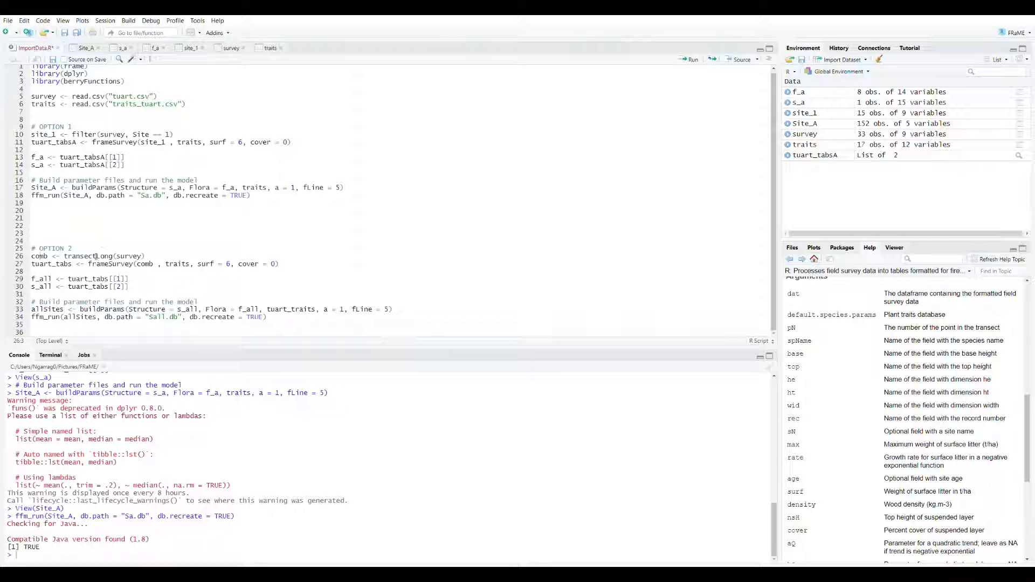
# - Run the Option 2 transectLong line on survey to create comb, and view the resulting table through to its last row
pyautogui.moveTo(101, 267)
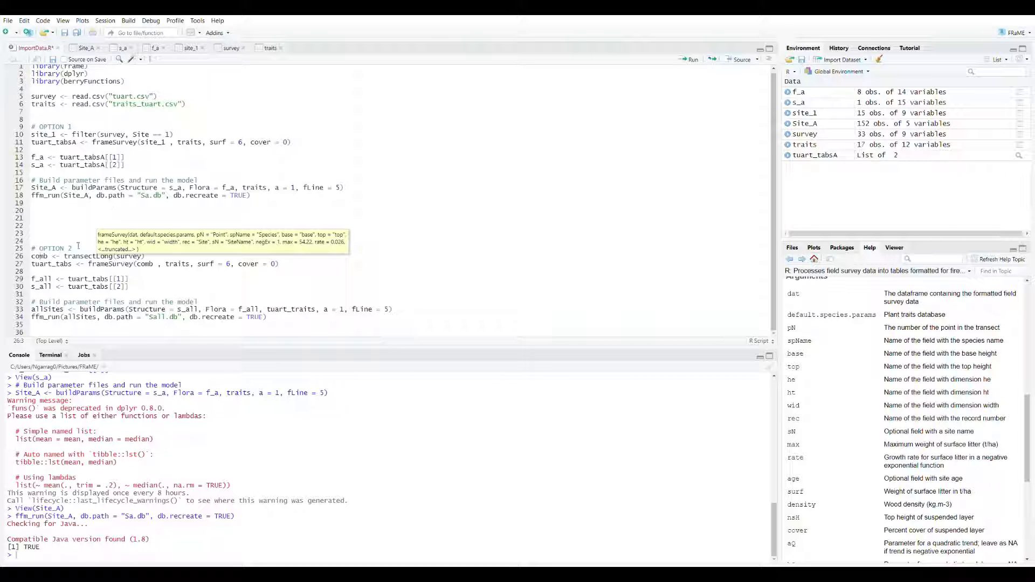
pyautogui.click(90, 241)
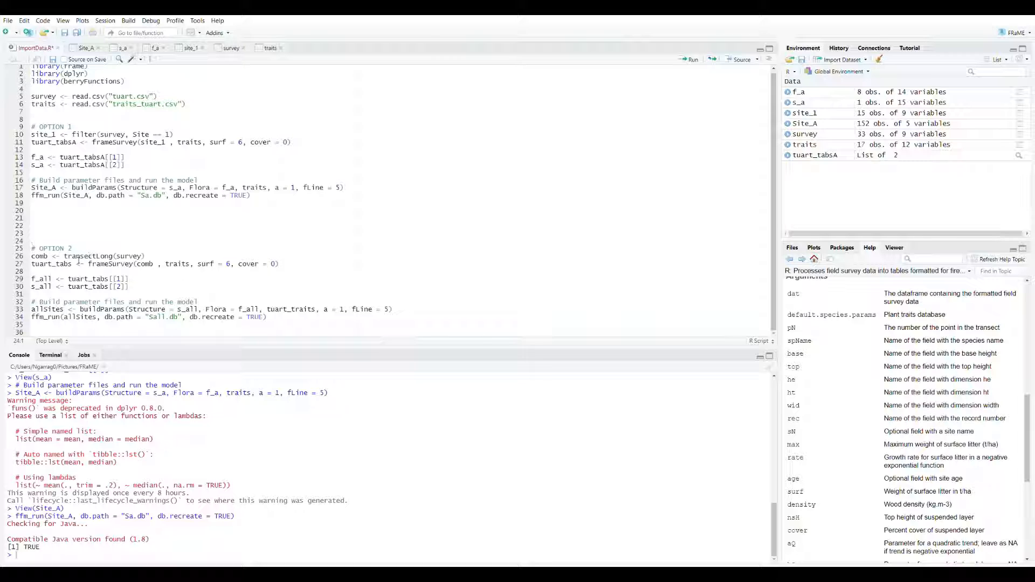
pyautogui.doubleClick(85, 257)
pyautogui.click(34, 257)
pyautogui.click(687, 60)
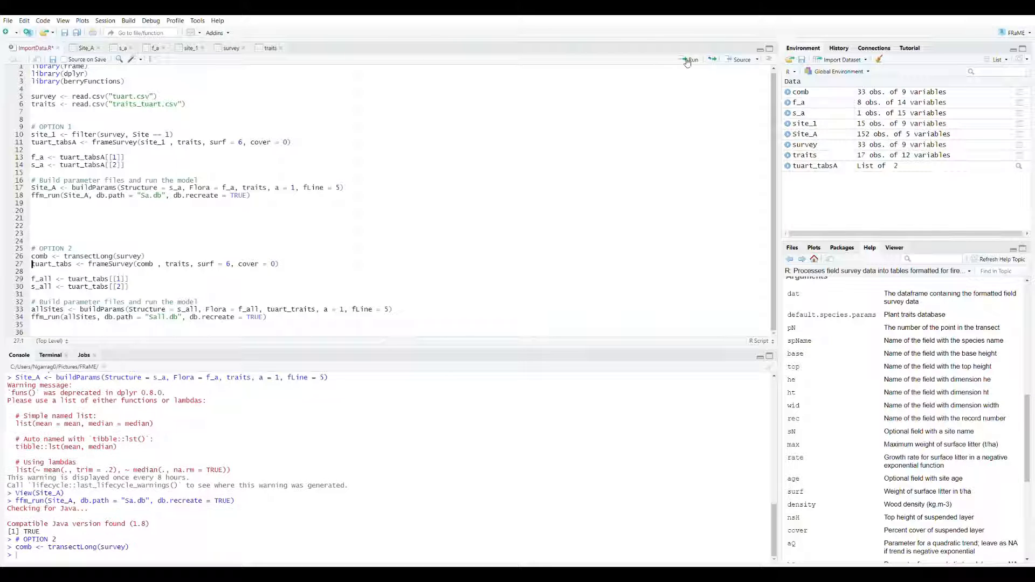
pyautogui.click(802, 93)
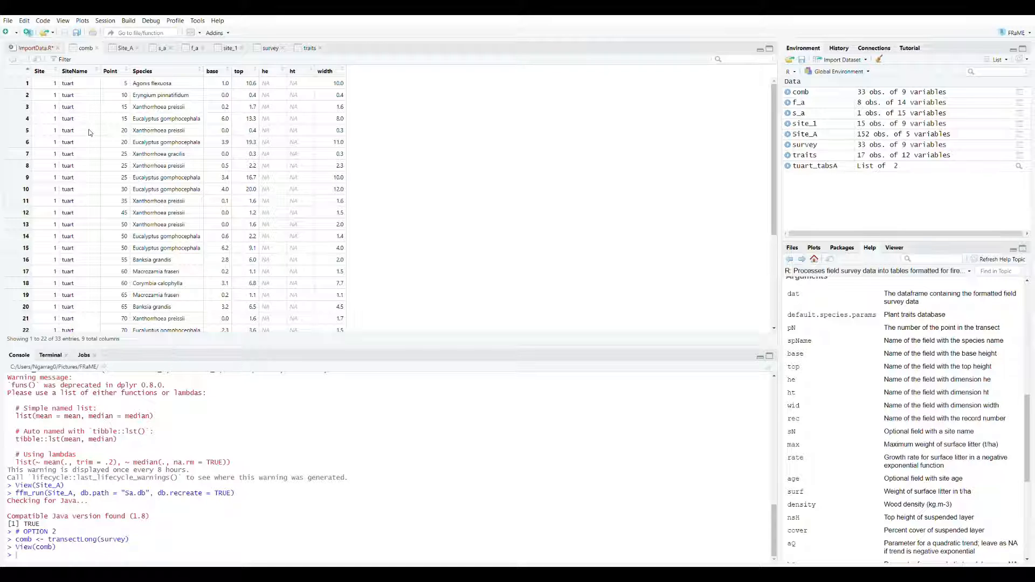
pyautogui.scroll(-3, 46, 124)
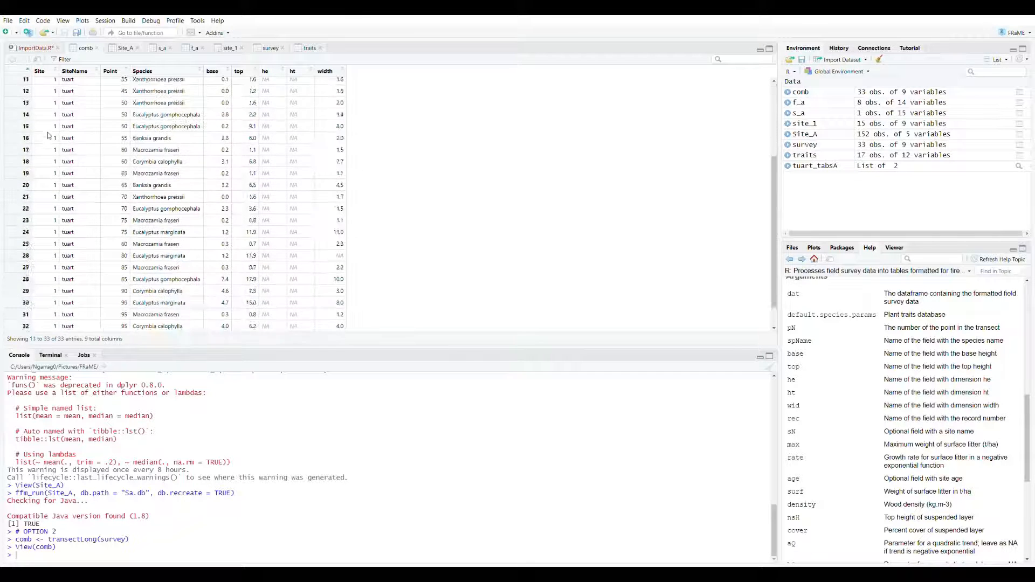
pyautogui.scroll(-2, 49, 135)
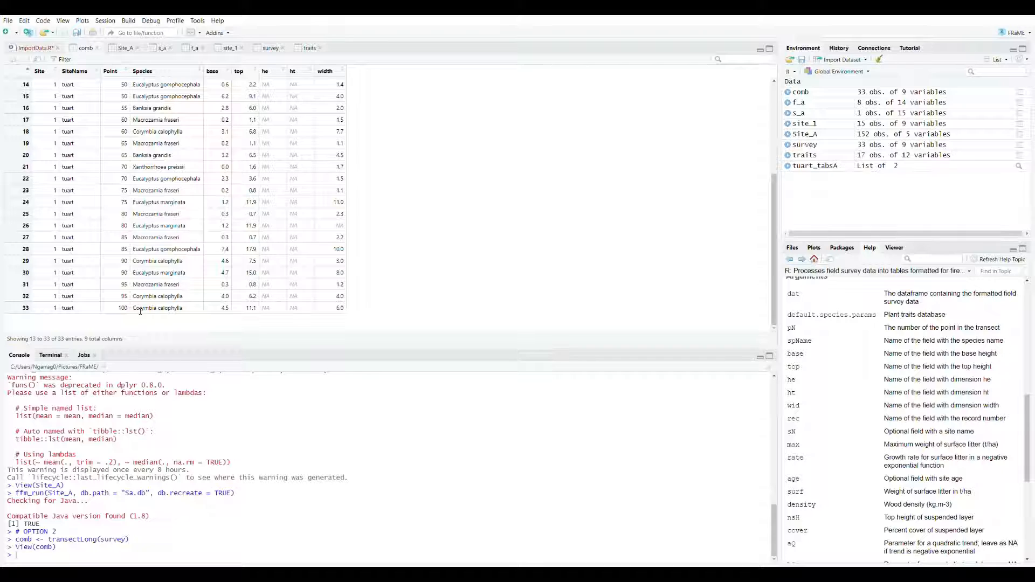
# - Run frameSurvey on comb with traits, surf = 6 and cover = 0 as tuart_tabs, and extract its two tables as f_all and s_all
pyautogui.click(36, 48)
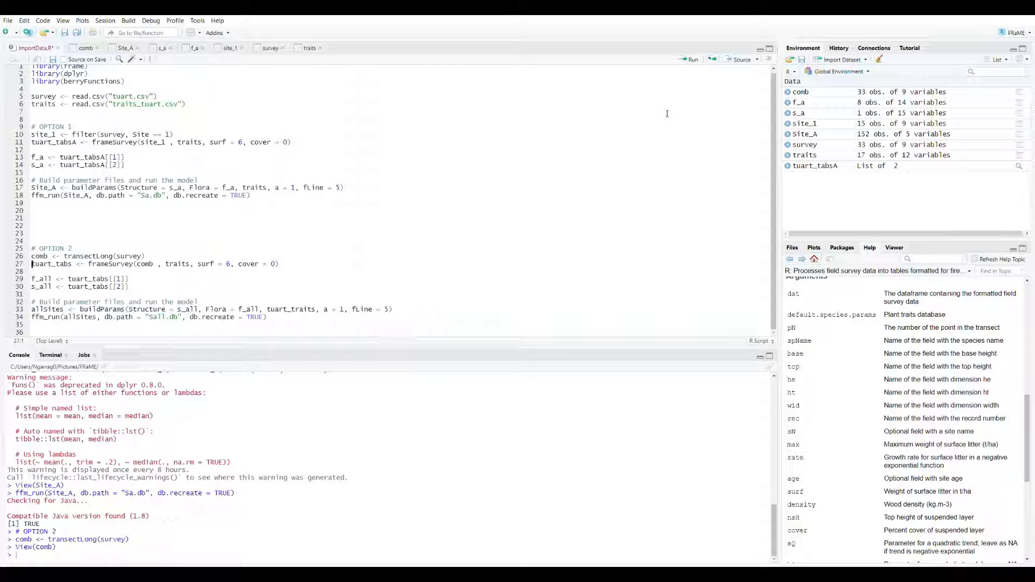
pyautogui.click(688, 61)
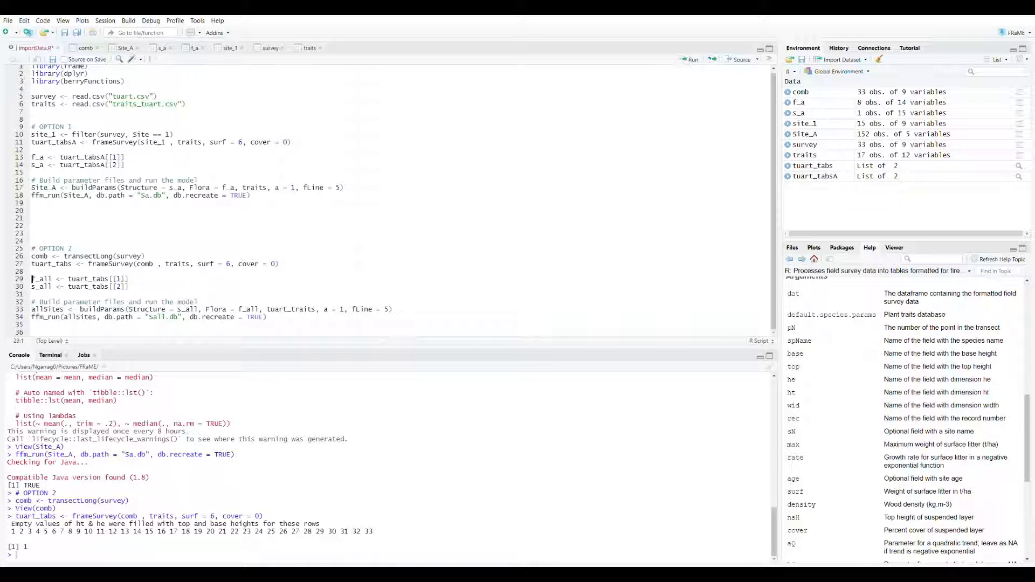
pyautogui.click(692, 61)
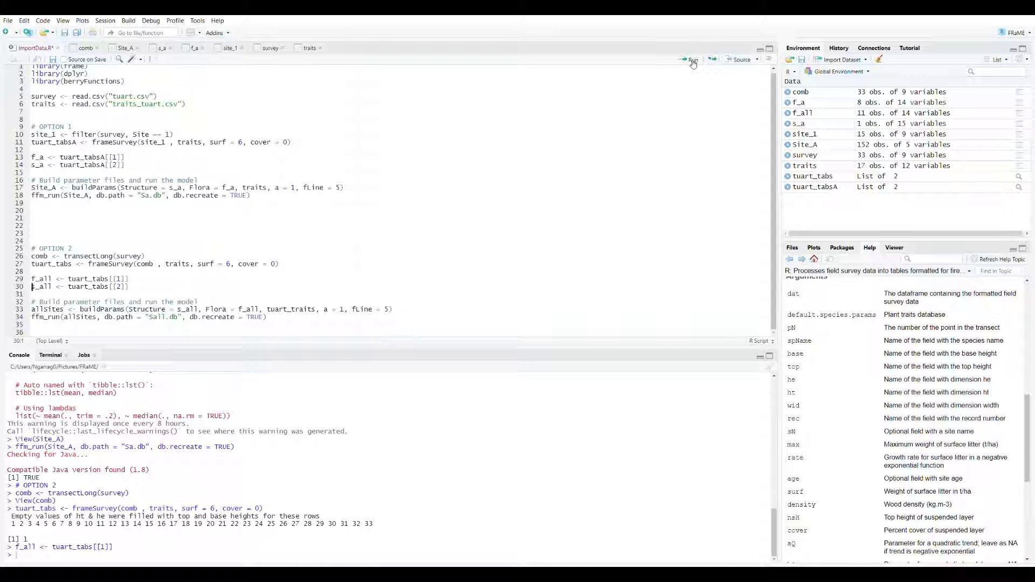
pyautogui.click(693, 61)
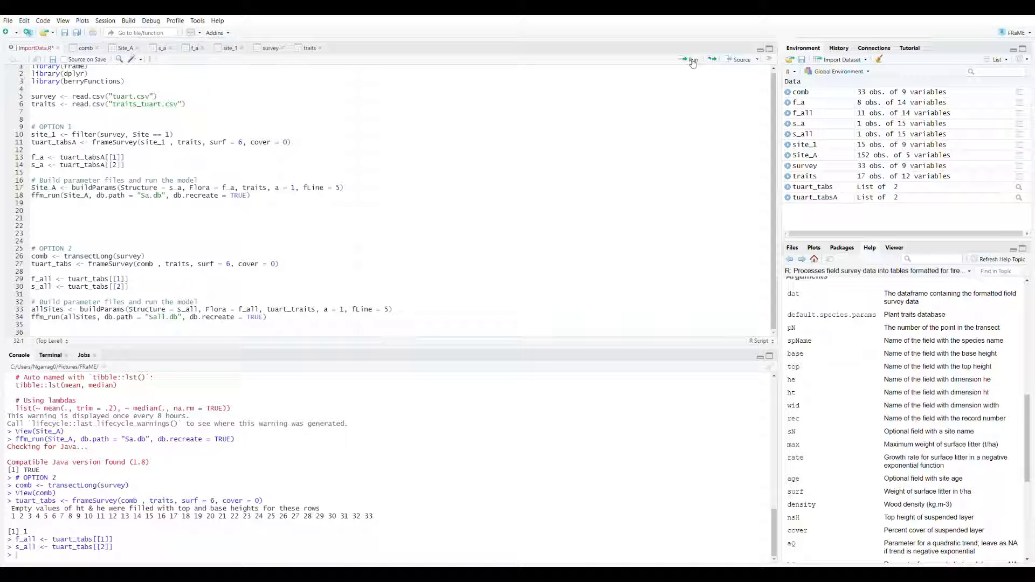
# - Build allSites with buildParams from s_all, f_all, tuart_traits, a = 1 and fLine = 5, and run ffm_run on it into "Sall.db"
pyautogui.click(692, 61)
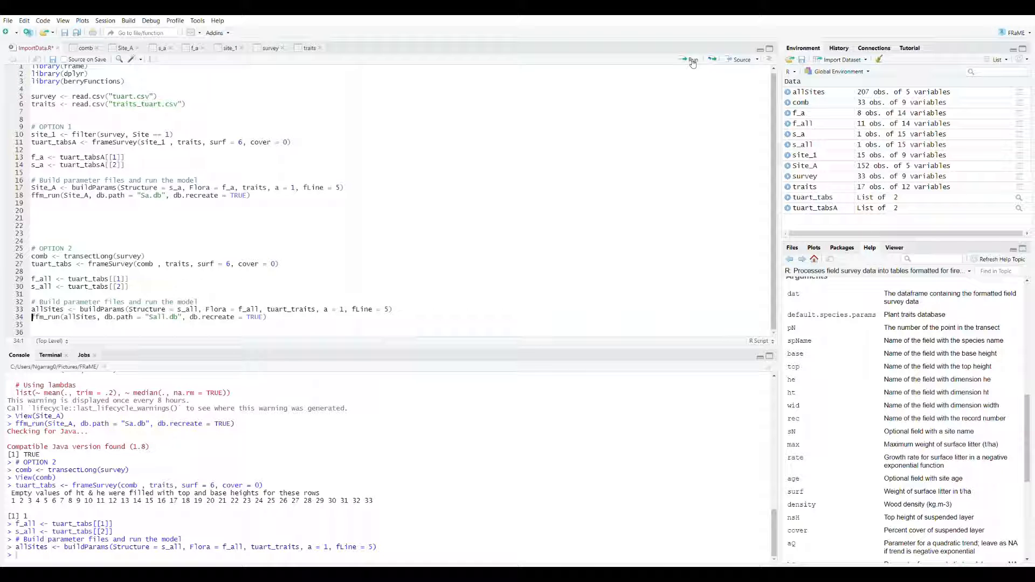
pyautogui.click(692, 61)
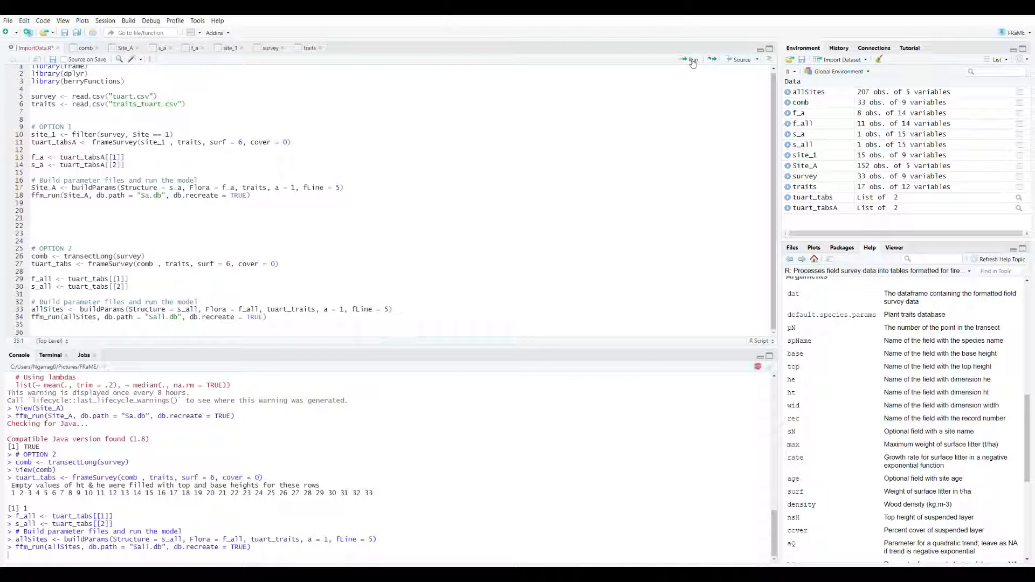